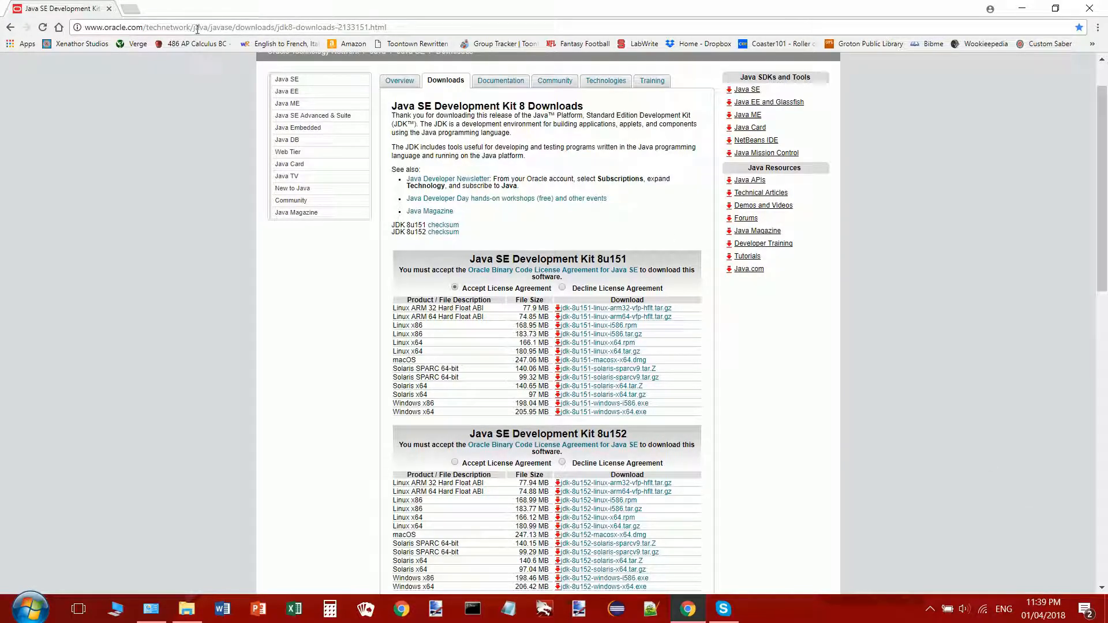
Review the web address of the Java SE Development Kit 8 download page and its 8u151 section heading.
left_click_drag(85, 27, 439, 23)
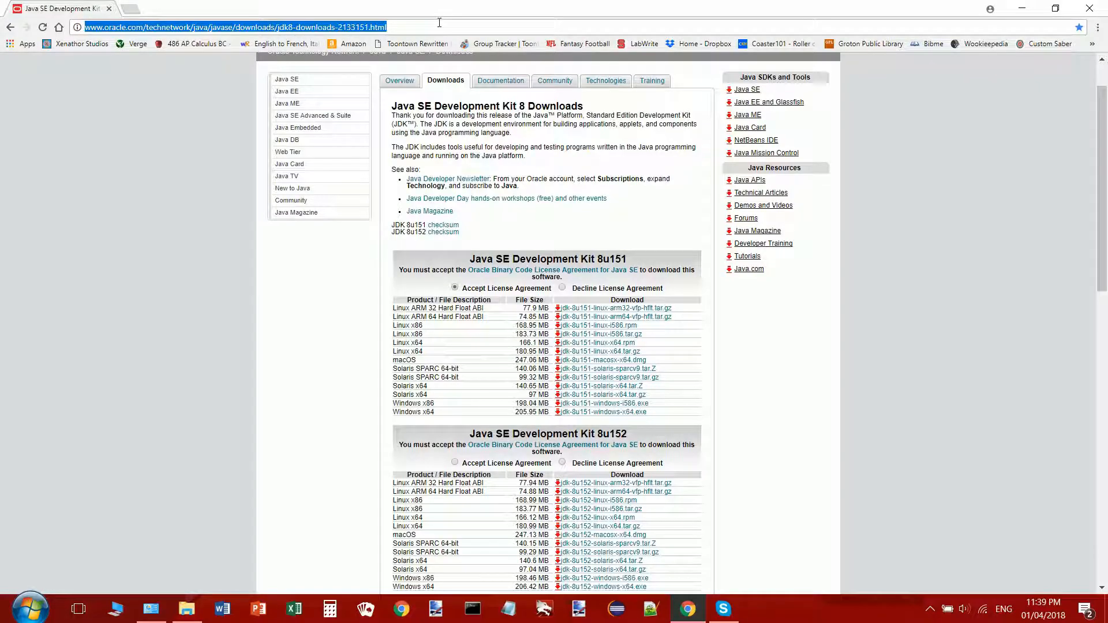
left_click(606, 167)
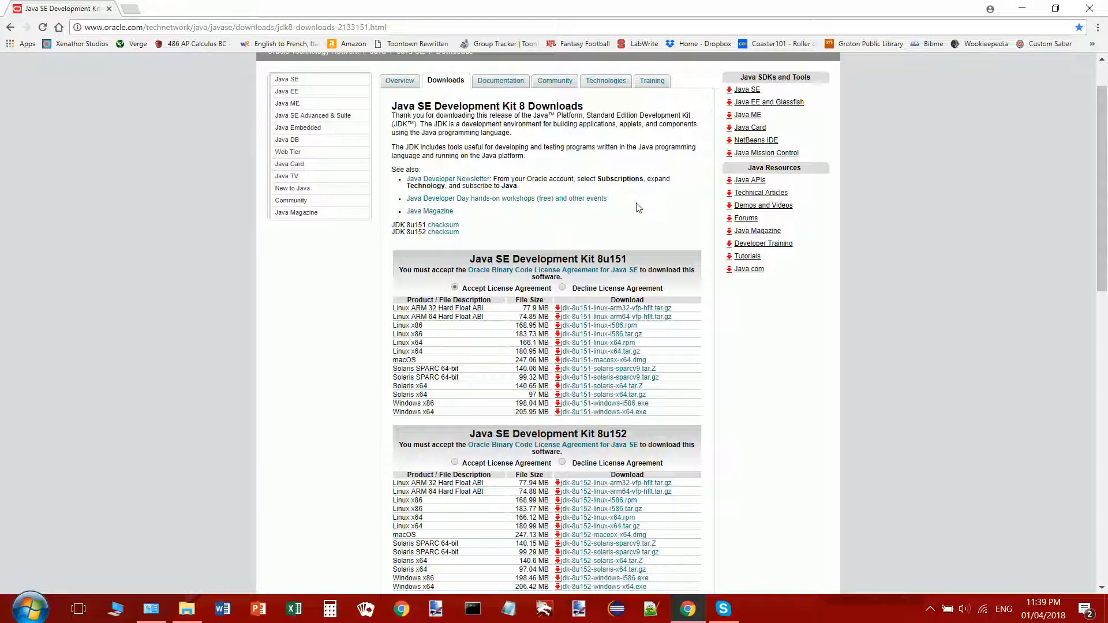
scroll(638, 208, "up", 1)
scroll(636, 203, "down", 1)
left_click_drag(468, 256, 628, 254)
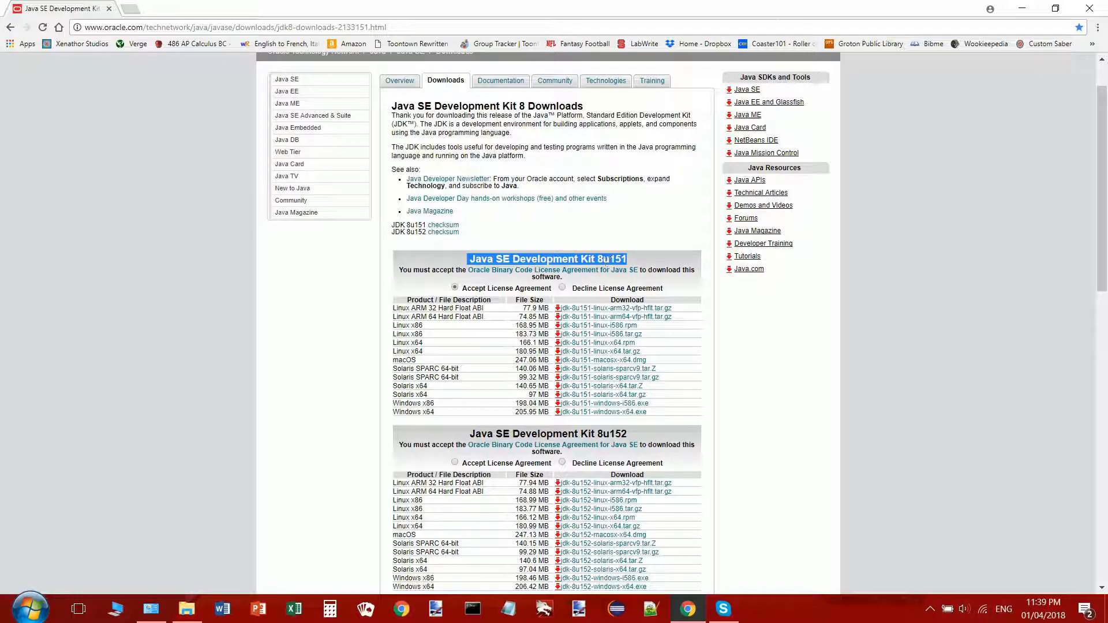
left_click(645, 238)
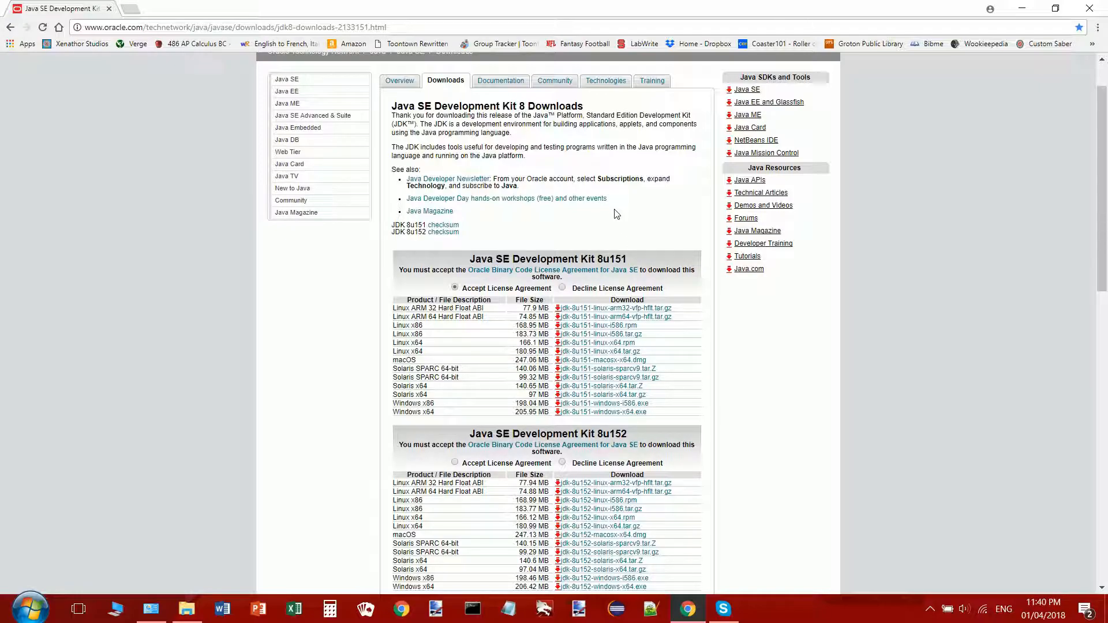
left_click_drag(610, 259, 627, 258)
Check the computer's system type, and look at the Program Files and Program Files (x86) folders on the C: drive.
left_click(153, 616)
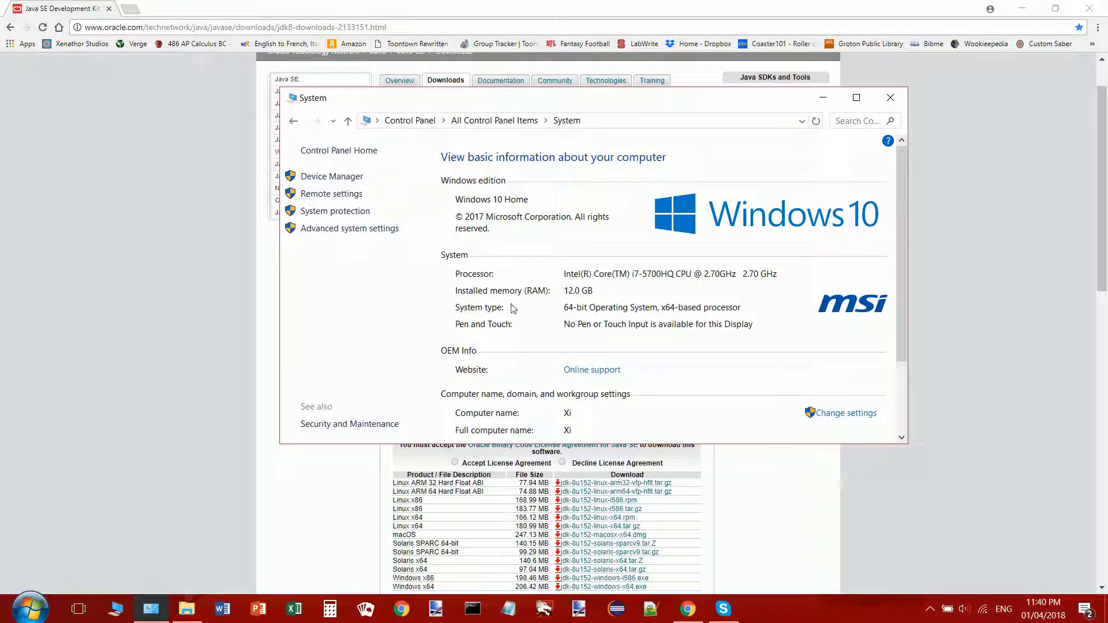
left_click(824, 98)
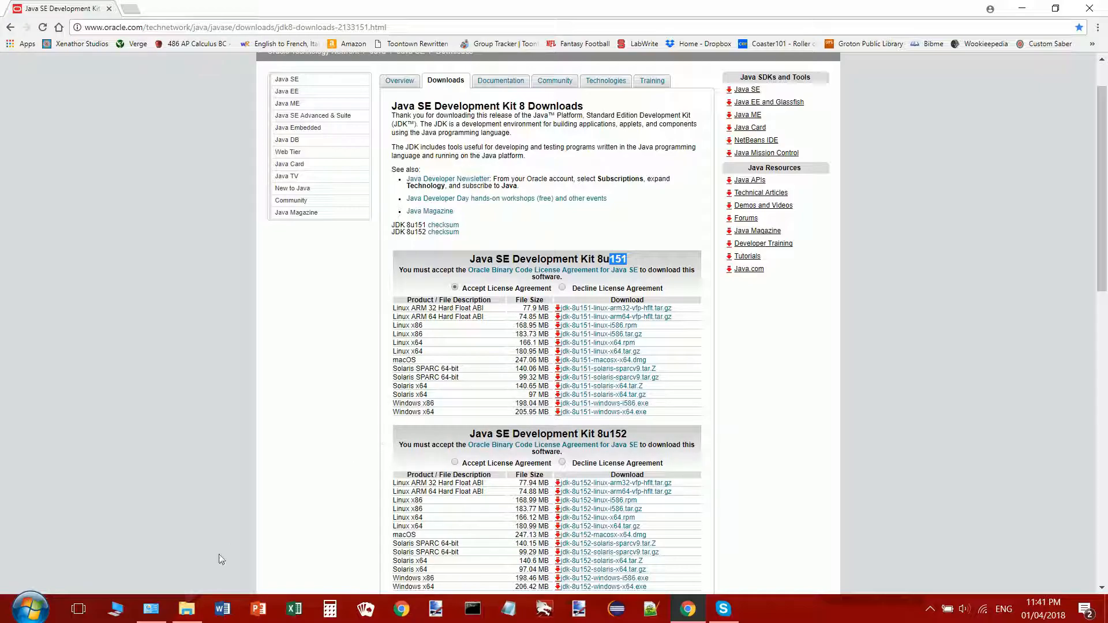
left_click(122, 605)
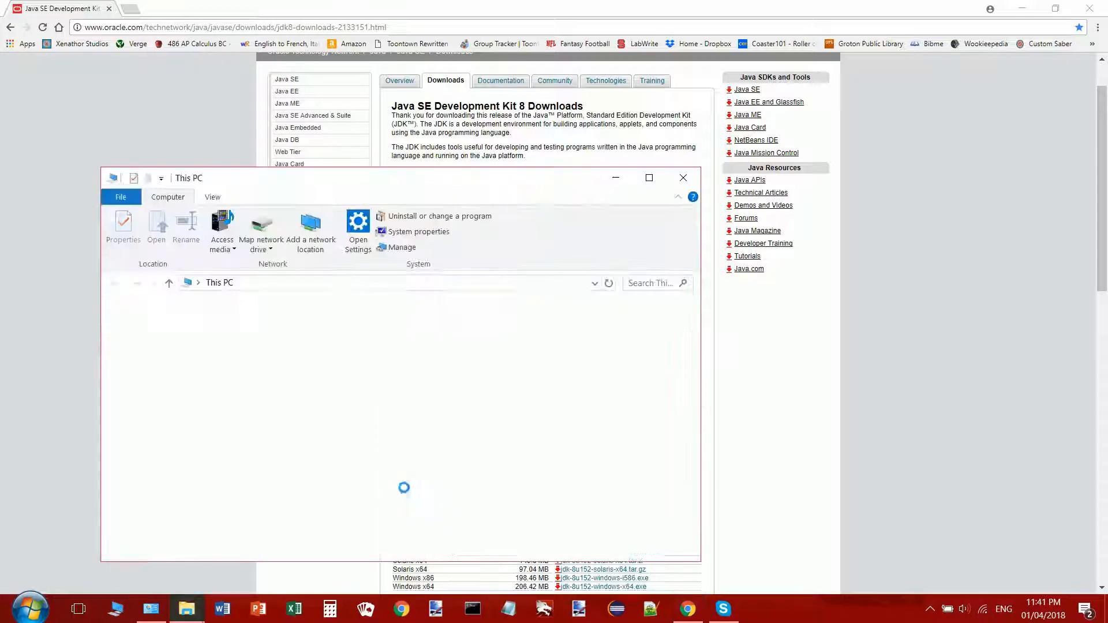
left_click(277, 478)
double_click(276, 479)
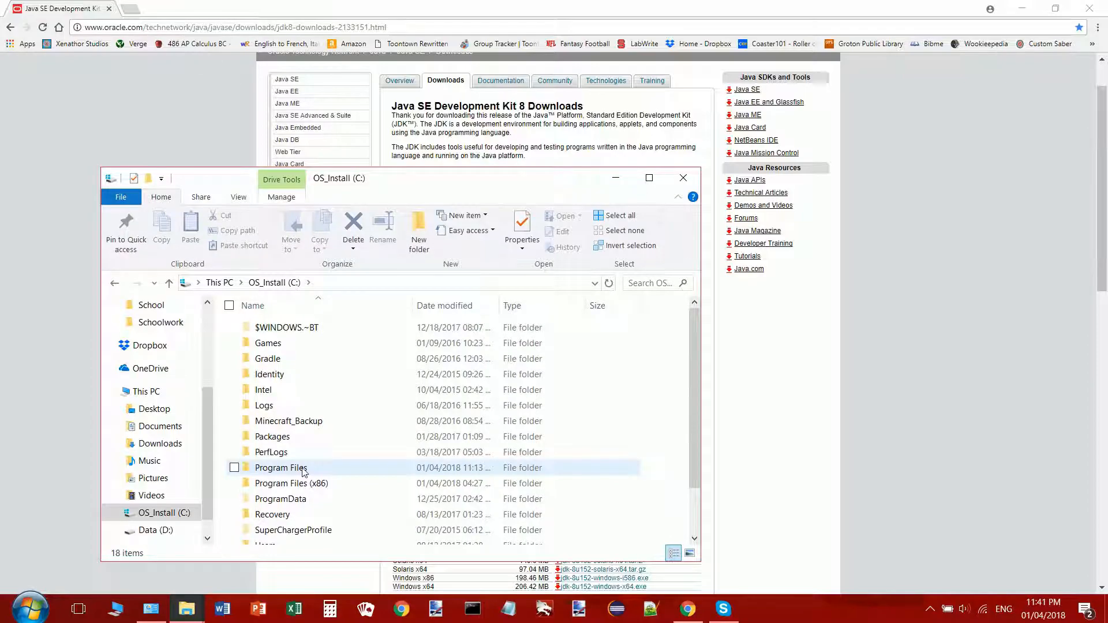
scroll(300, 462, "down", 1)
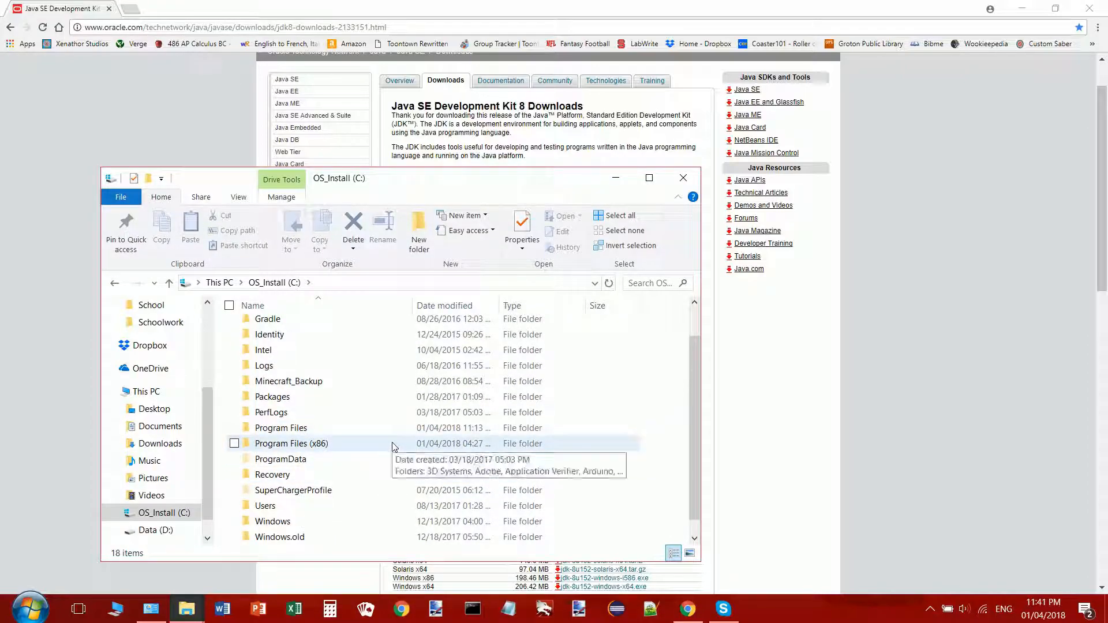
left_click(616, 178)
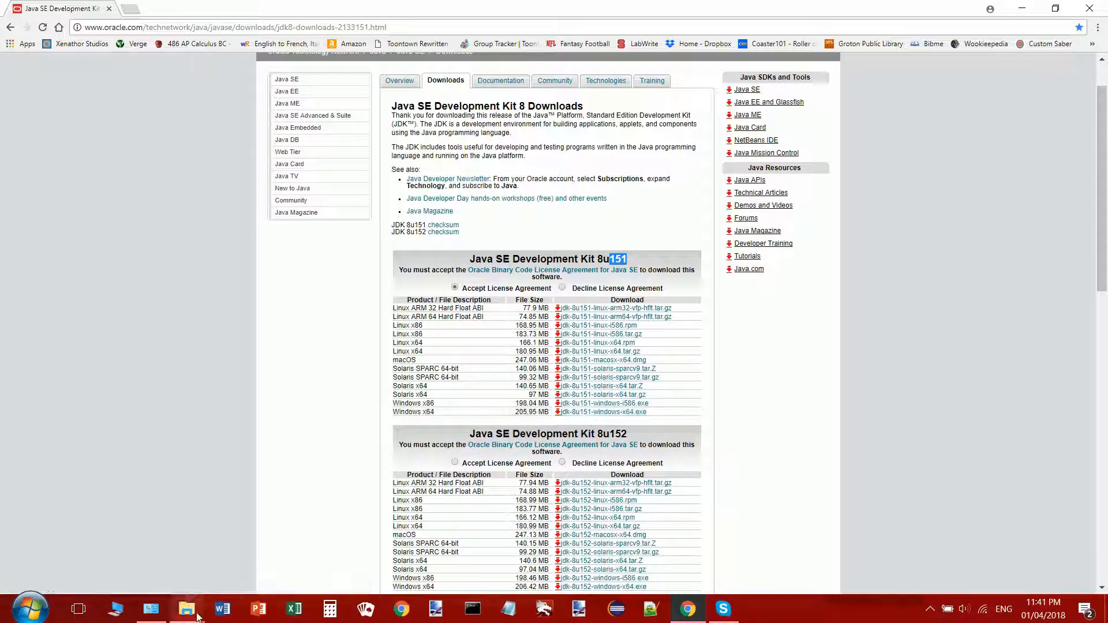
Run the jdk-8u151-windows-x64 installer from the Downloads folder.
mouse_move(197, 617)
left_click(274, 563)
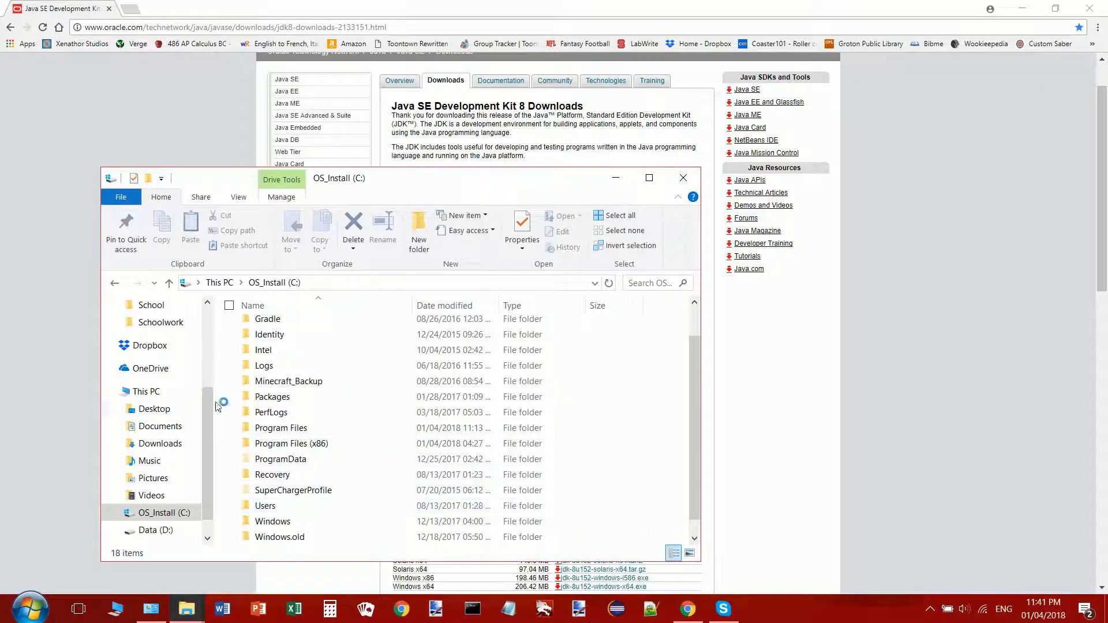
left_click(161, 444)
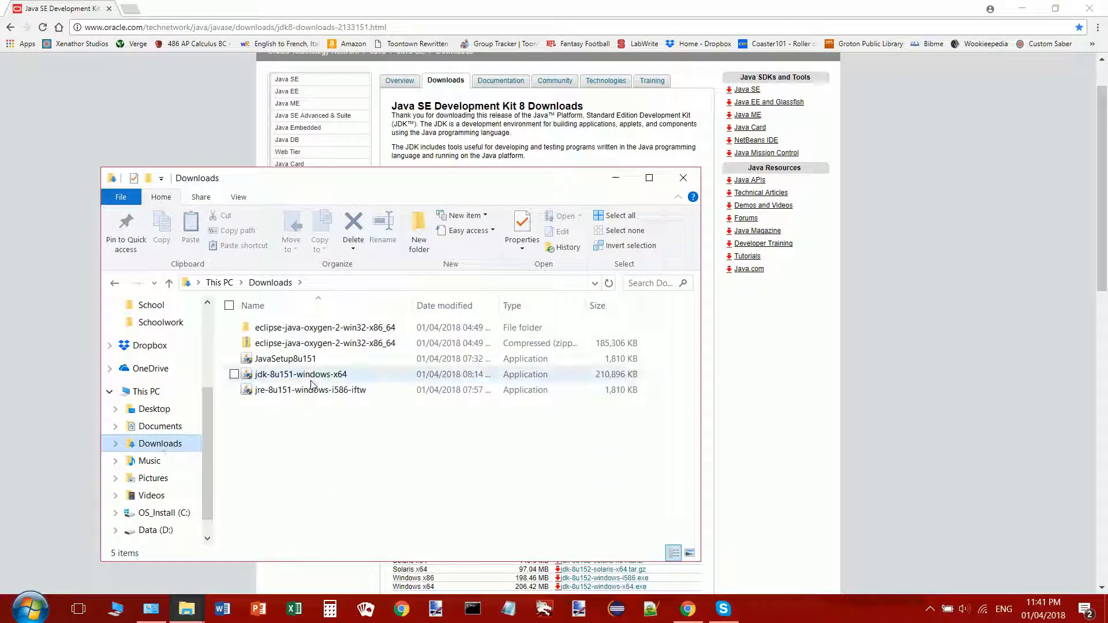
double_click(272, 391)
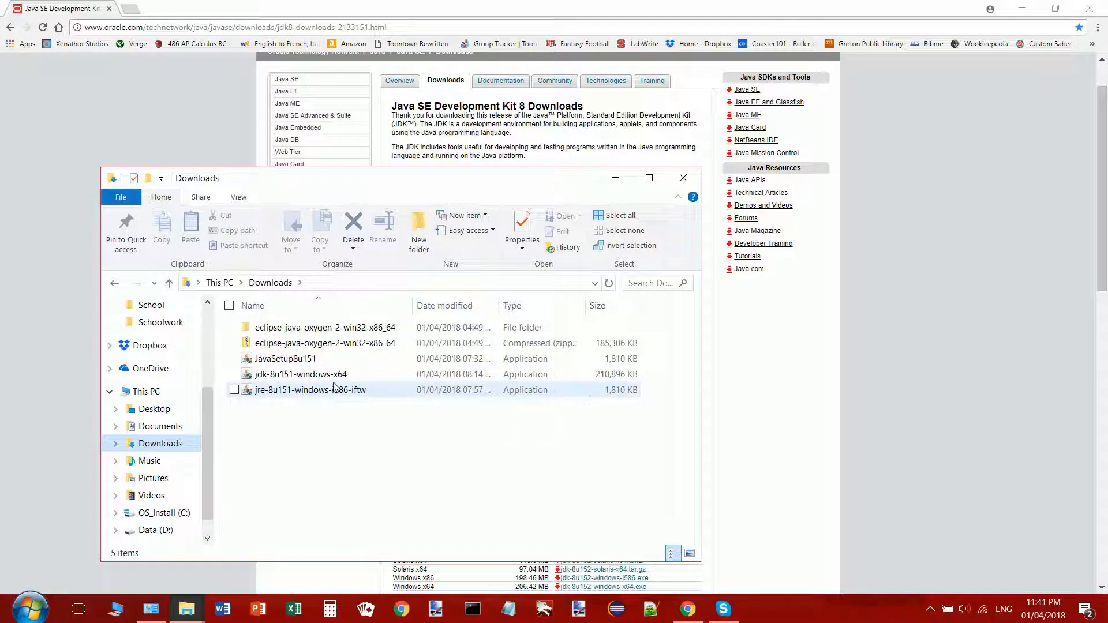
mouse_move(301, 379)
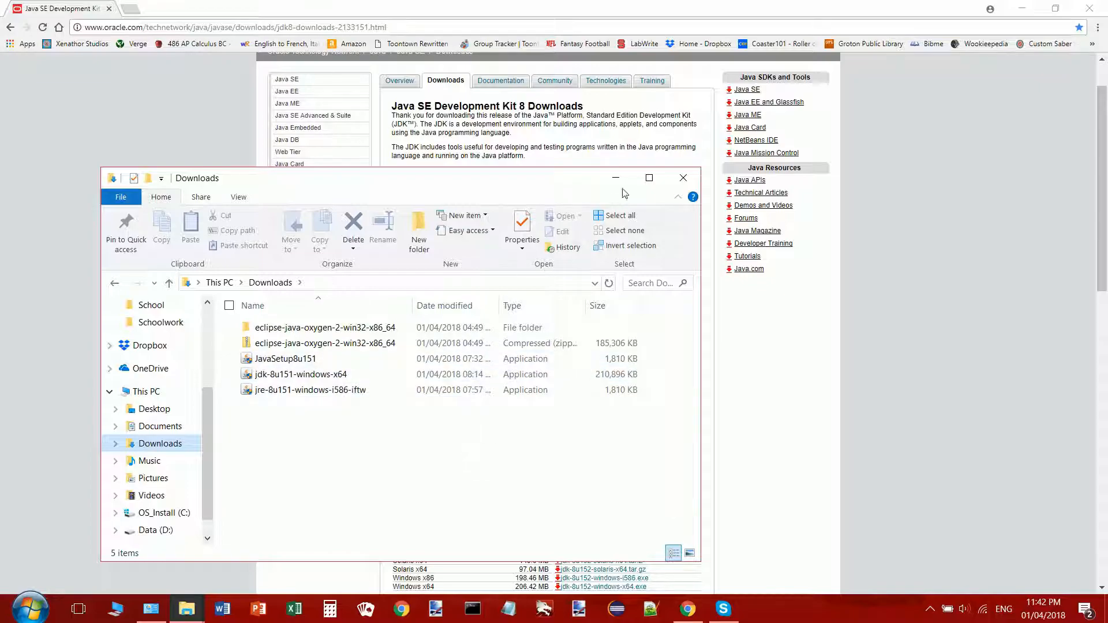
left_click(364, 376)
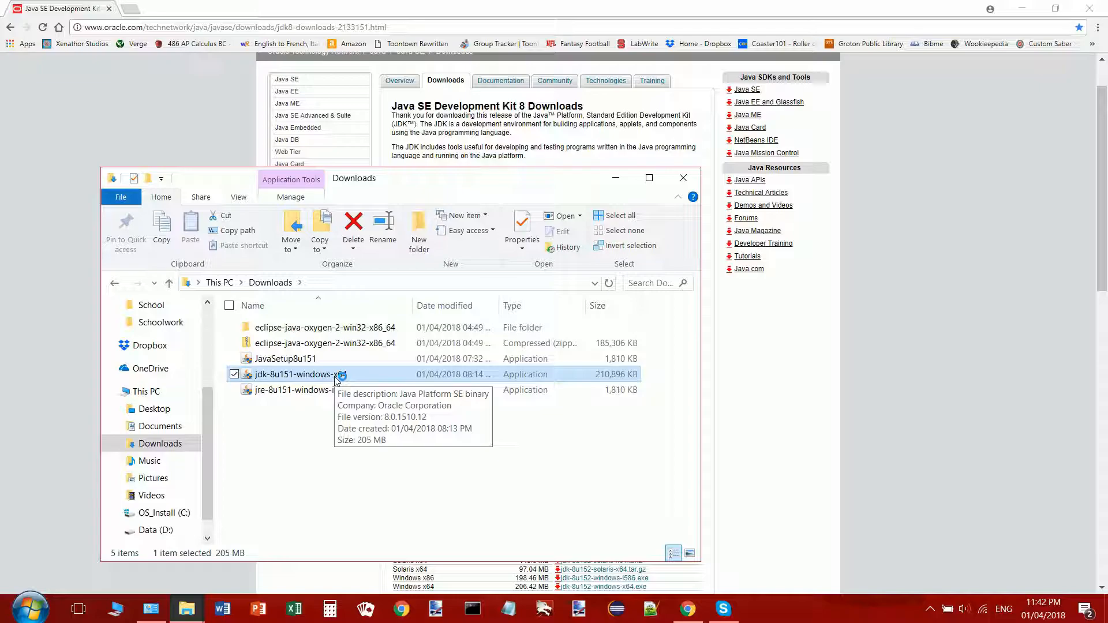
left_click(930, 609)
left_click(916, 580)
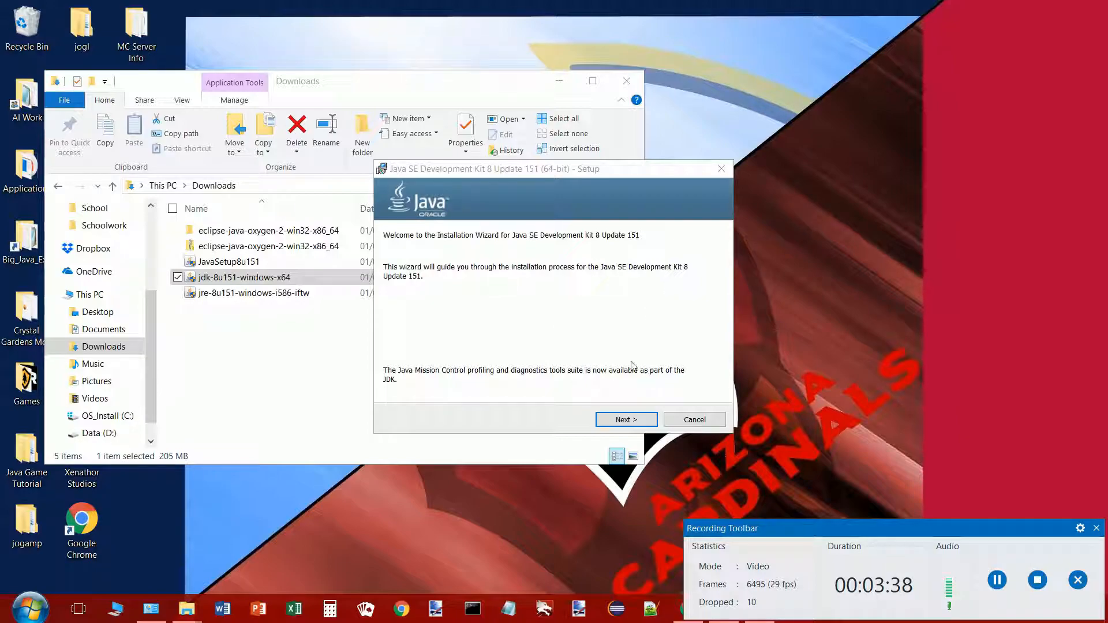
Install Java SE Development Kit 8 Update 151 with the default features and destination folders, and minimize the Downloads window.
left_click(632, 421)
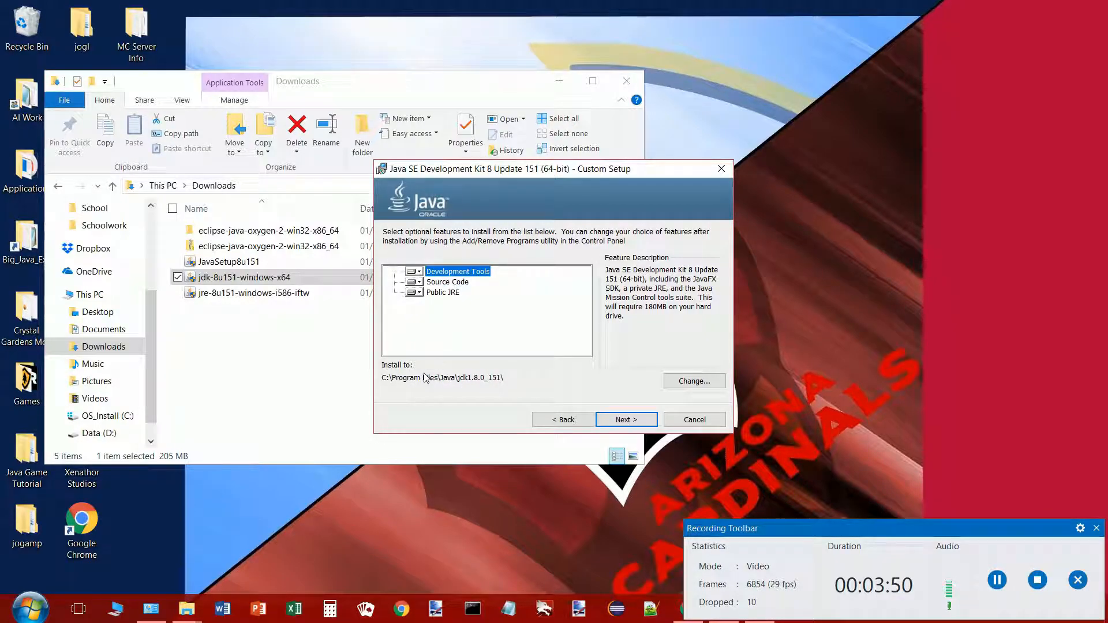
left_click(623, 421)
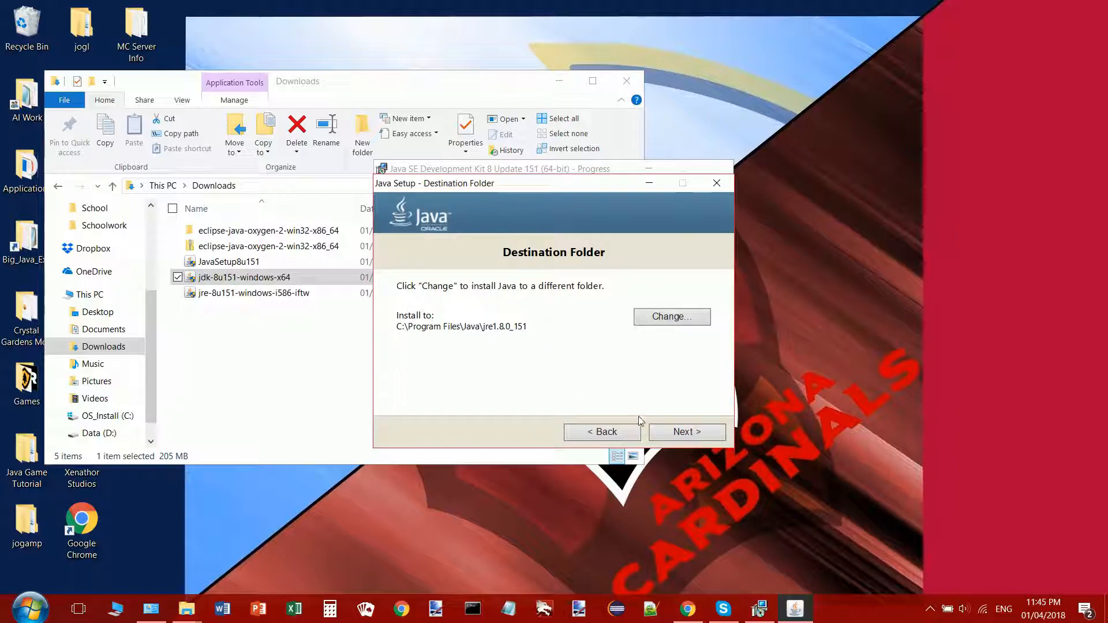
left_click(687, 435)
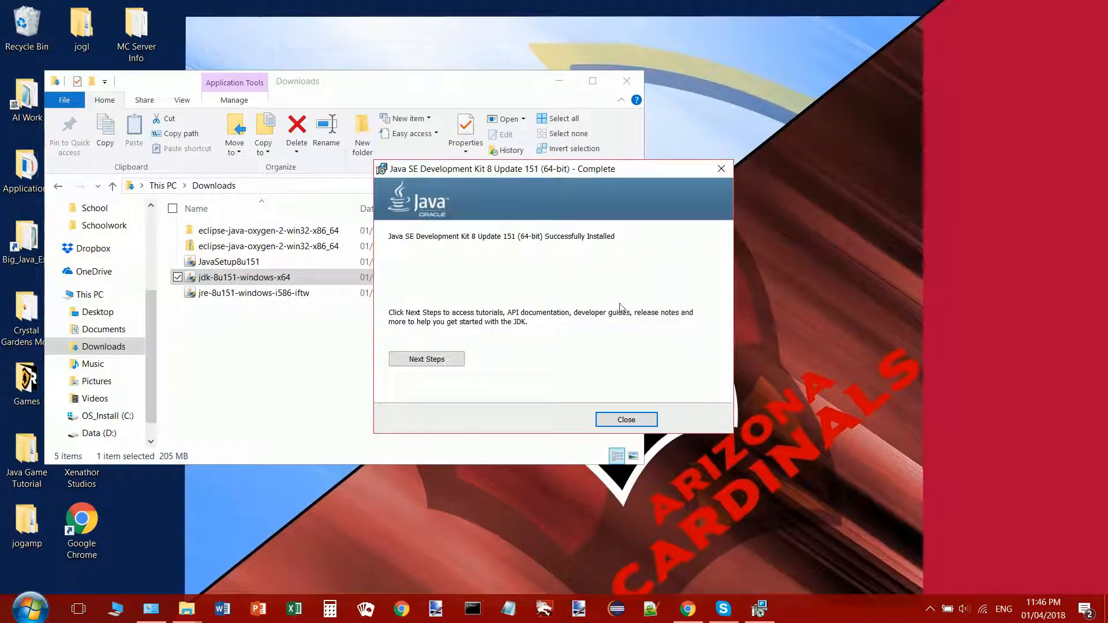
left_click(624, 419)
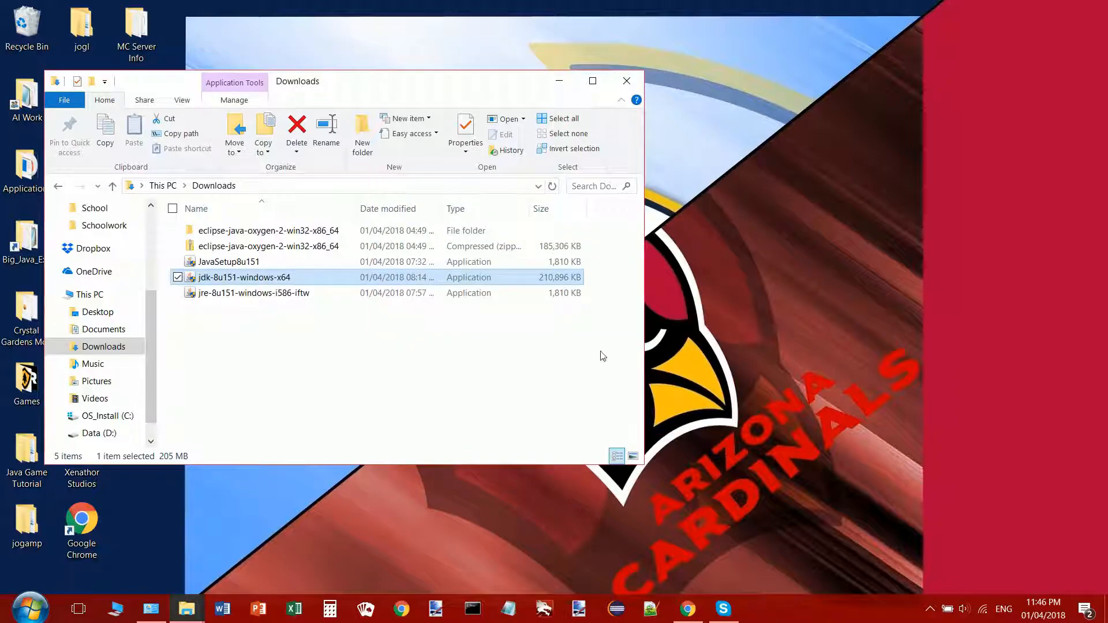
left_click(559, 81)
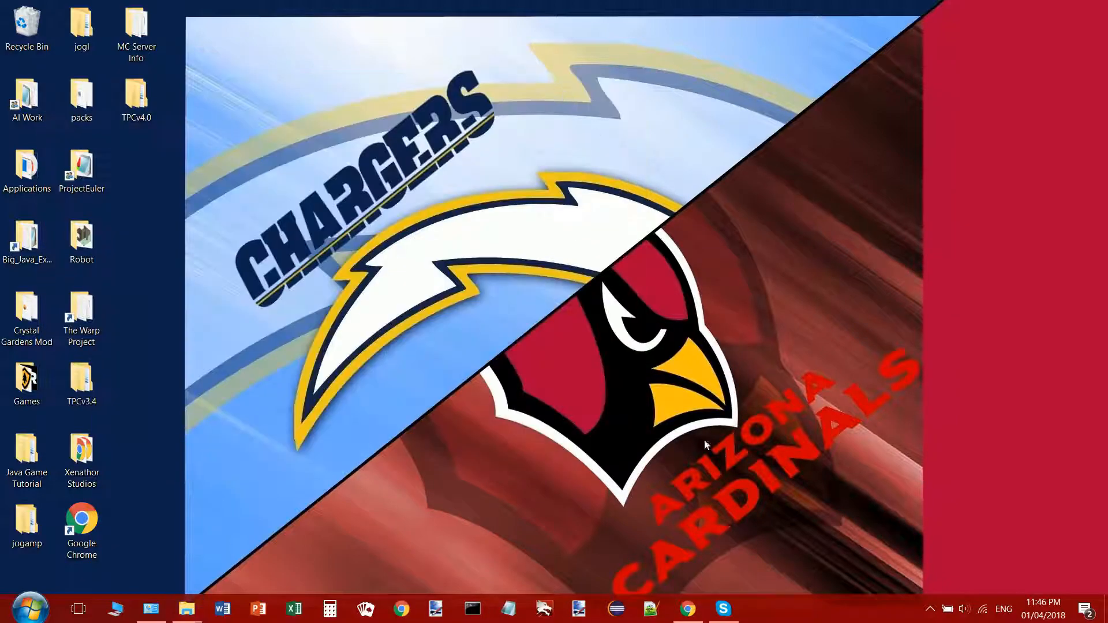
Launch Eclipse and cancel its workspace selection.
left_click(617, 609)
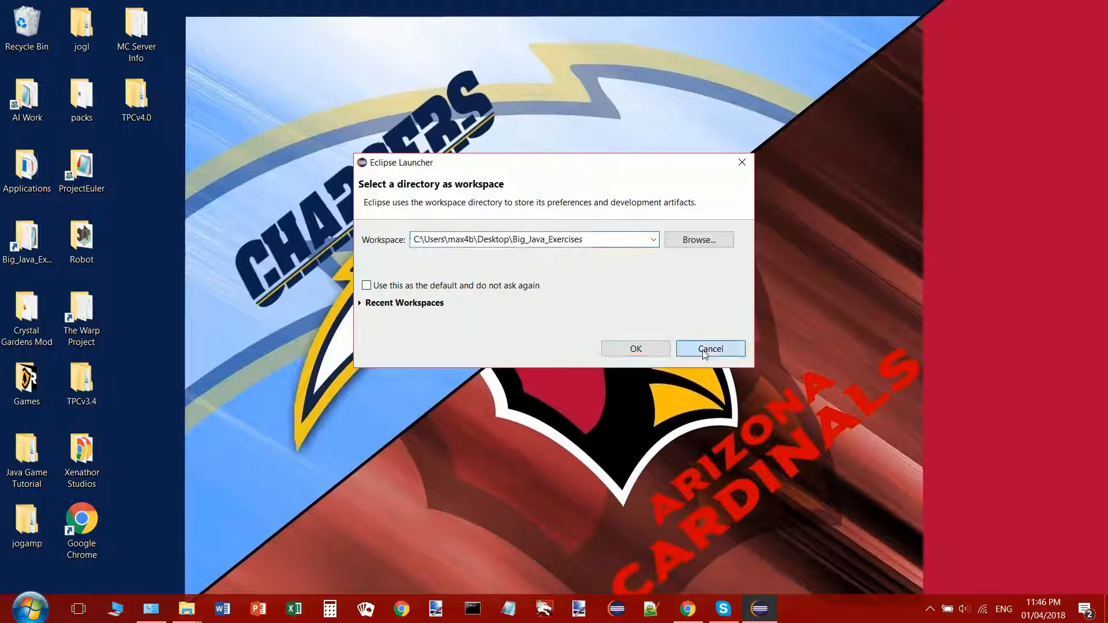
left_click(705, 354)
Open the environment variables from the advanced system settings and check the JAVA_HOME system variable.
left_click(159, 610)
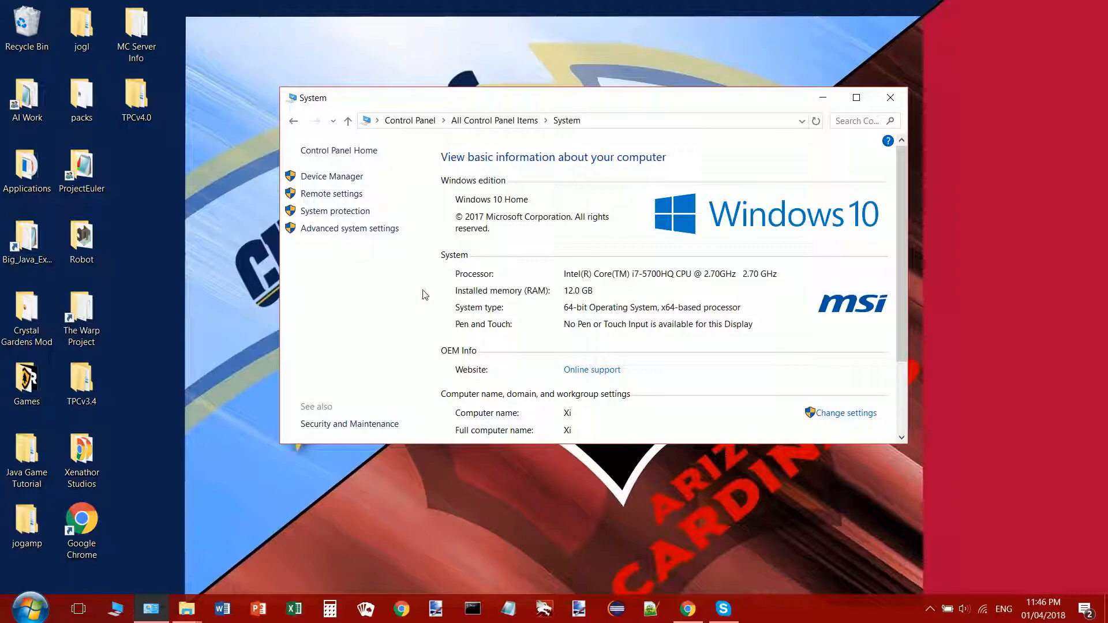
left_click(362, 230)
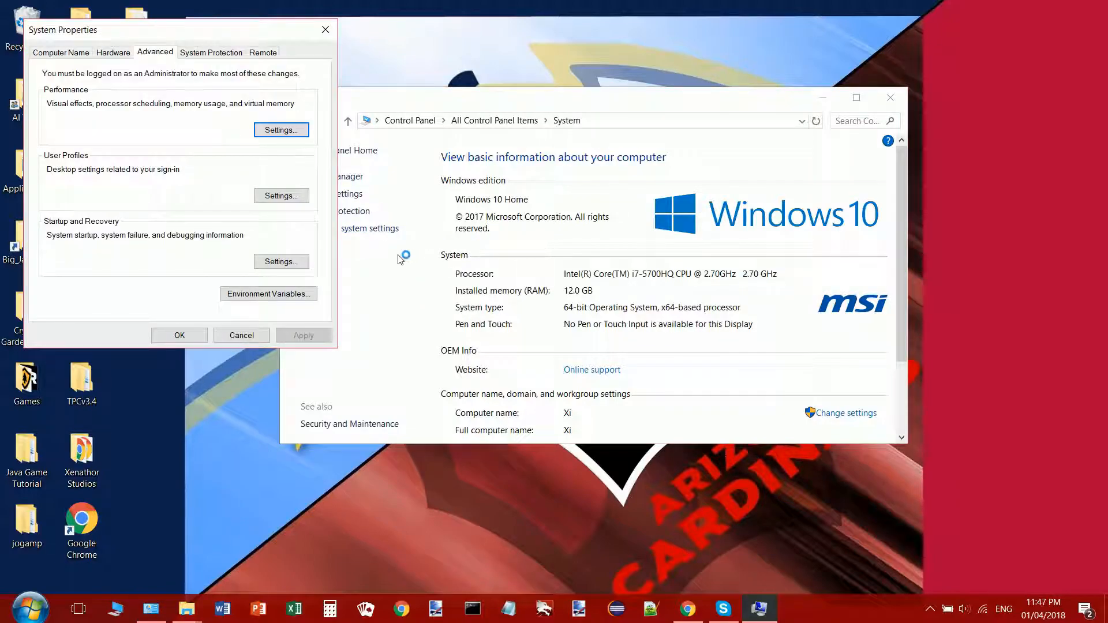
left_click(274, 295)
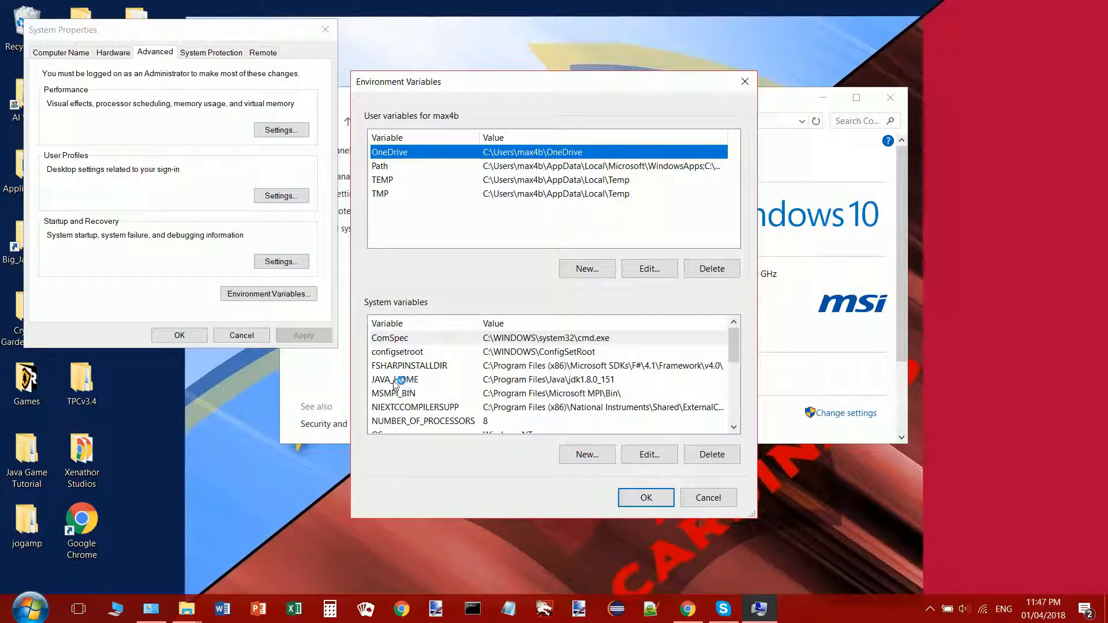
left_click(428, 381)
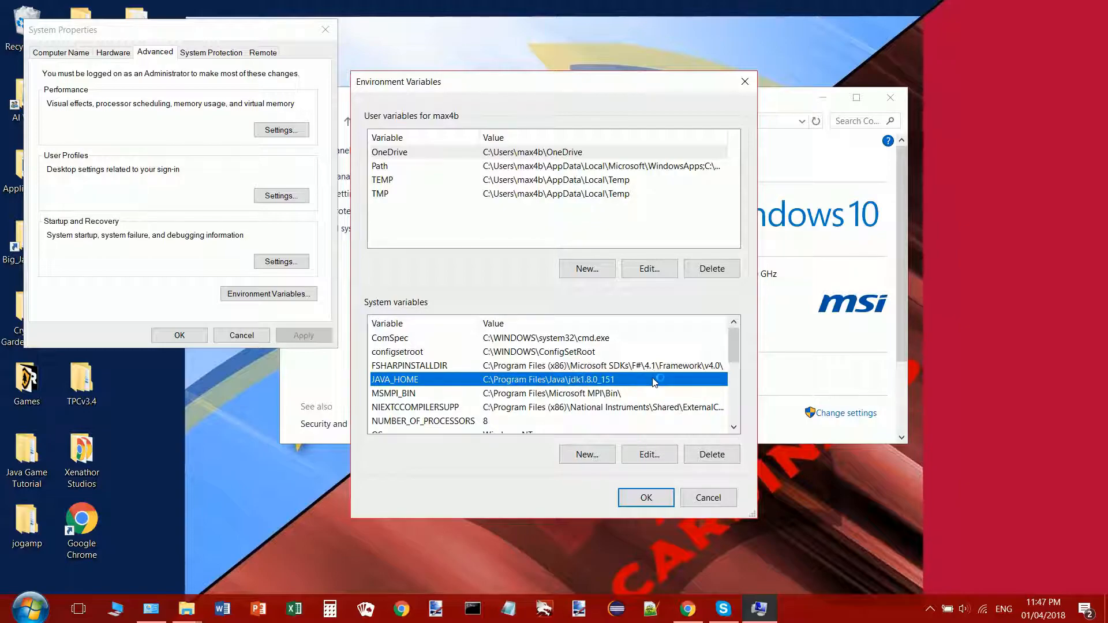
Check the system Path variable for the C:\Program Files\Java\jdk1.8.0_151\bin entry, and close all the system settings windows.
scroll(547, 380, "down", 1)
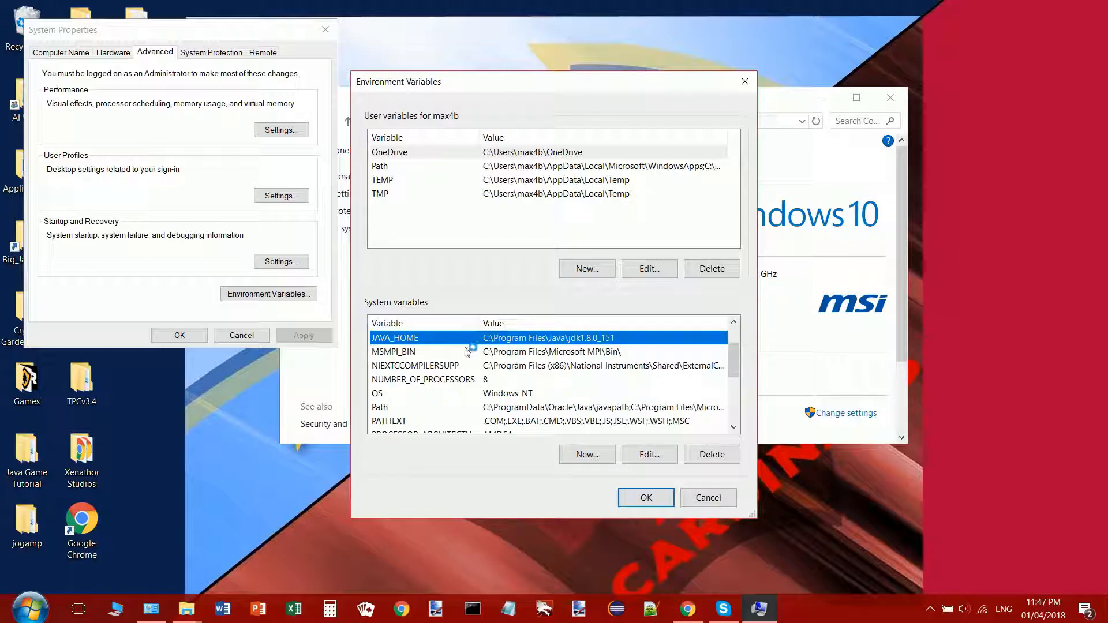
scroll(462, 353, "down", 2)
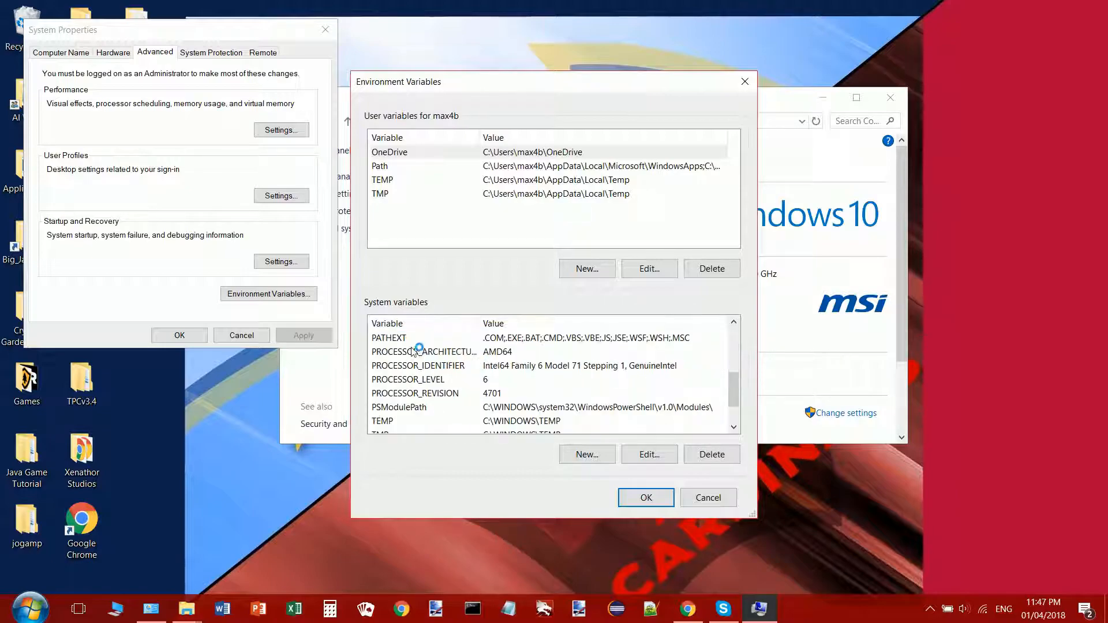
scroll(415, 352, "up", 1)
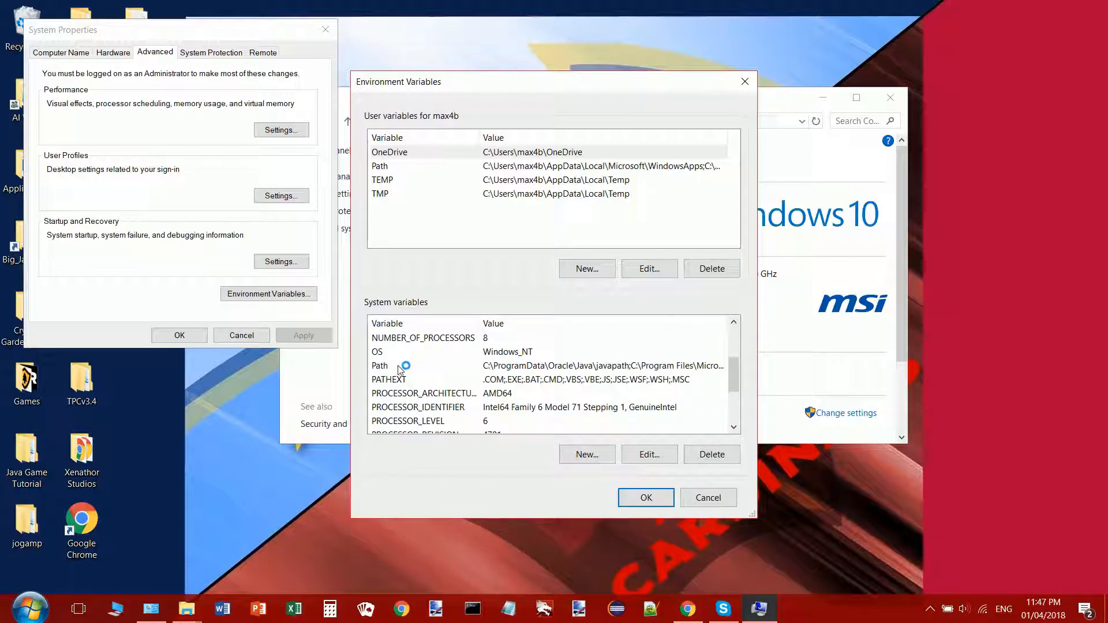
double_click(405, 368)
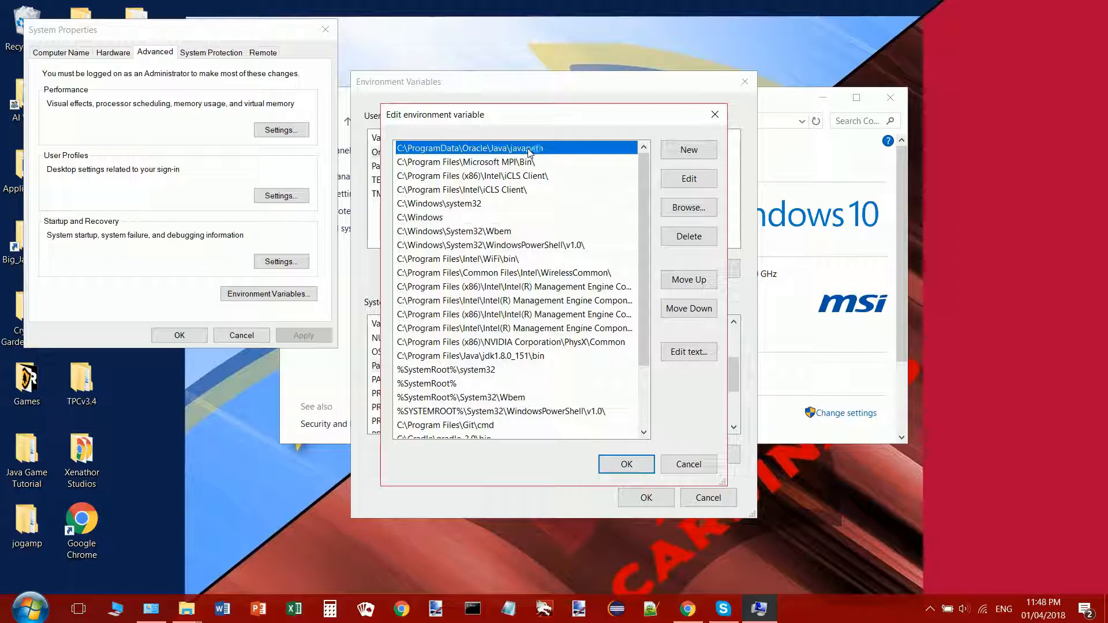
left_click(555, 355)
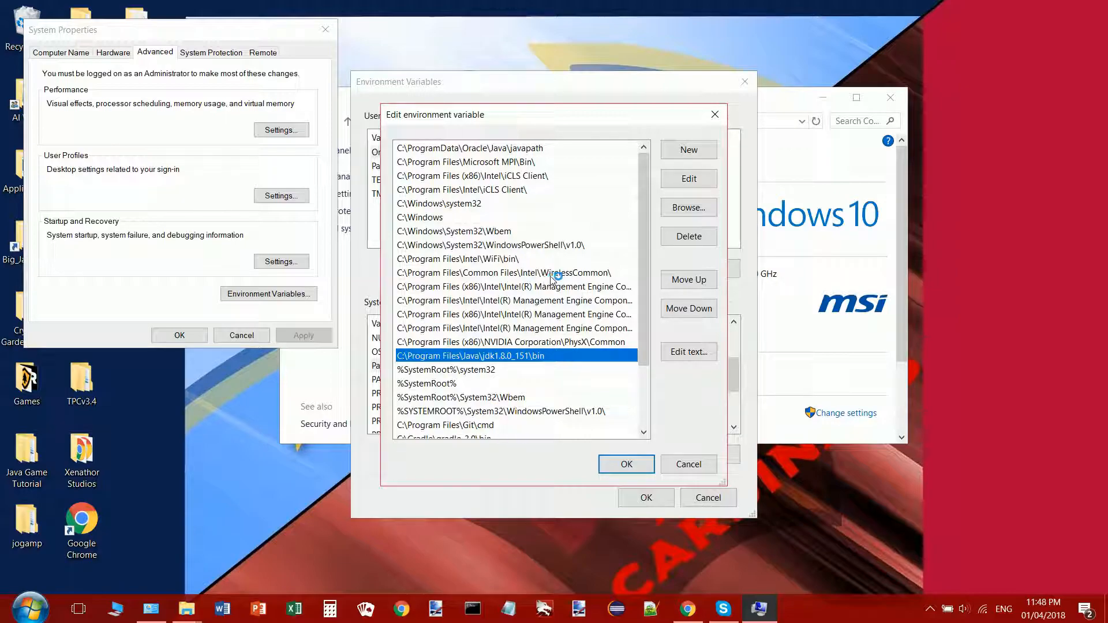
left_click(614, 464)
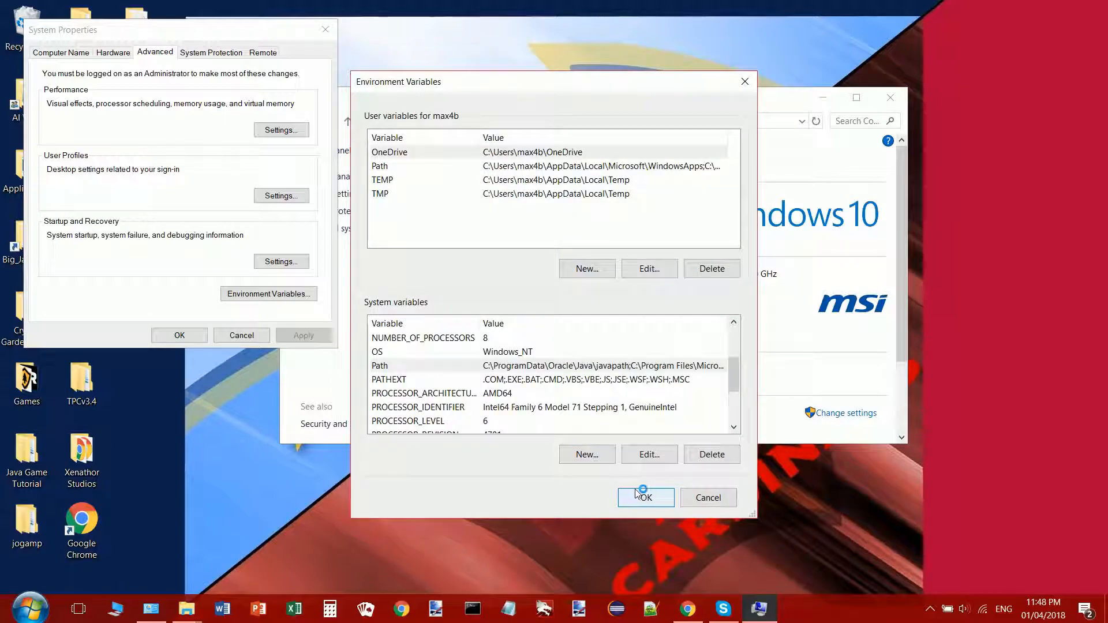
left_click(640, 495)
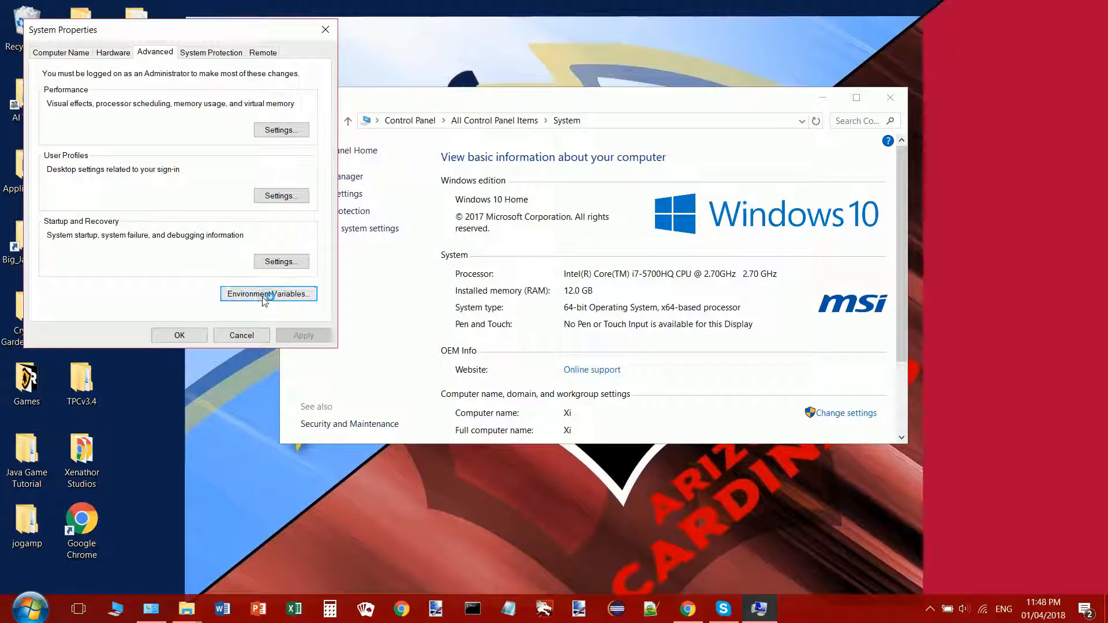
left_click(180, 336)
left_click(892, 99)
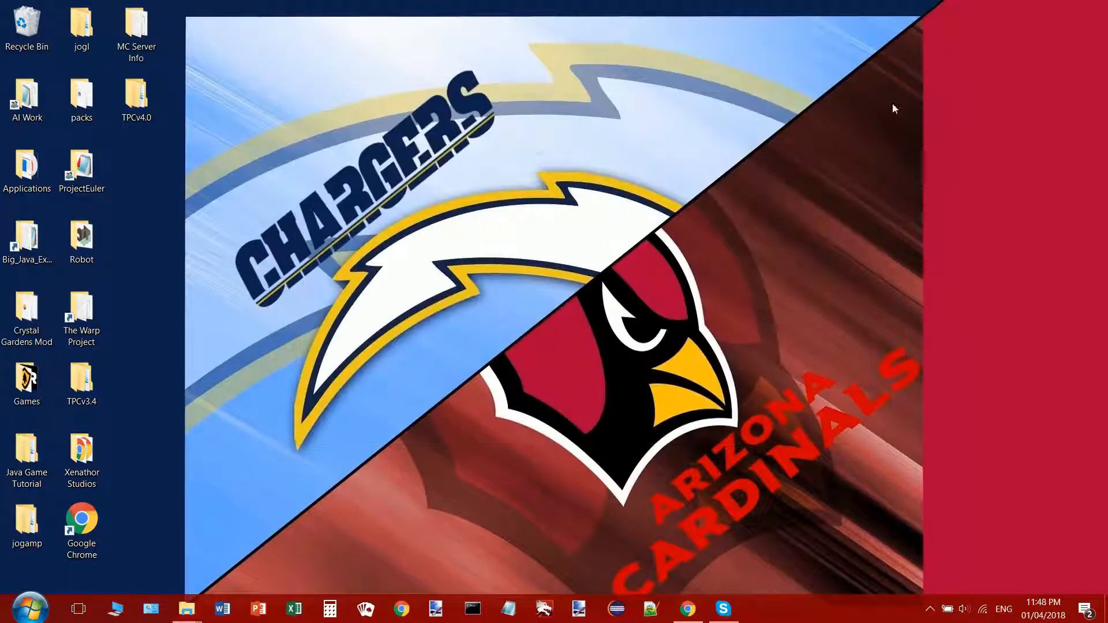